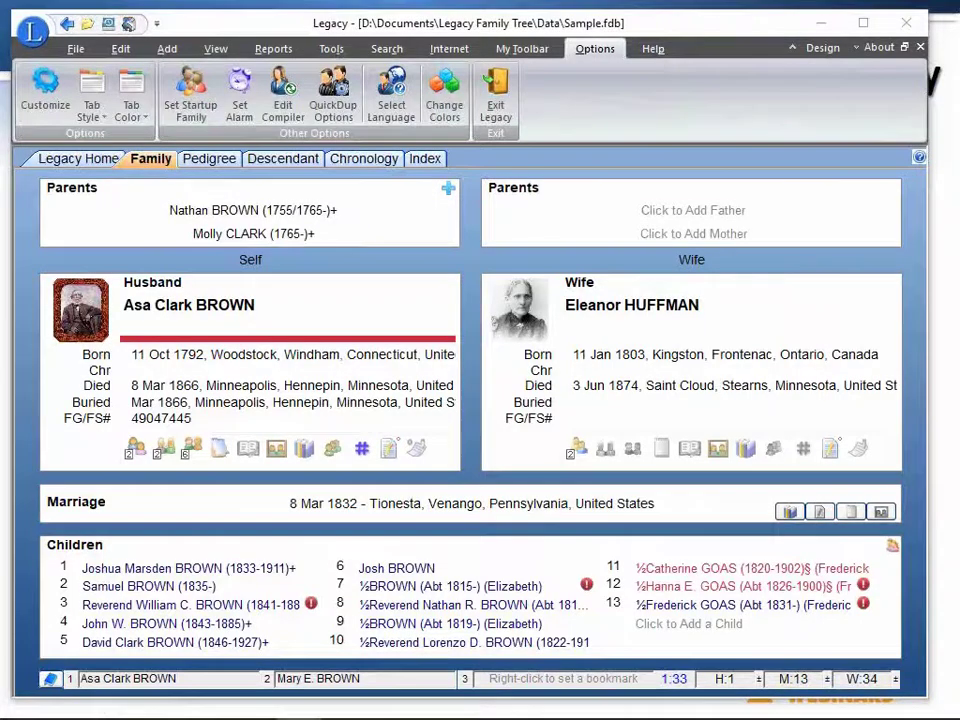
double_click(245, 385)
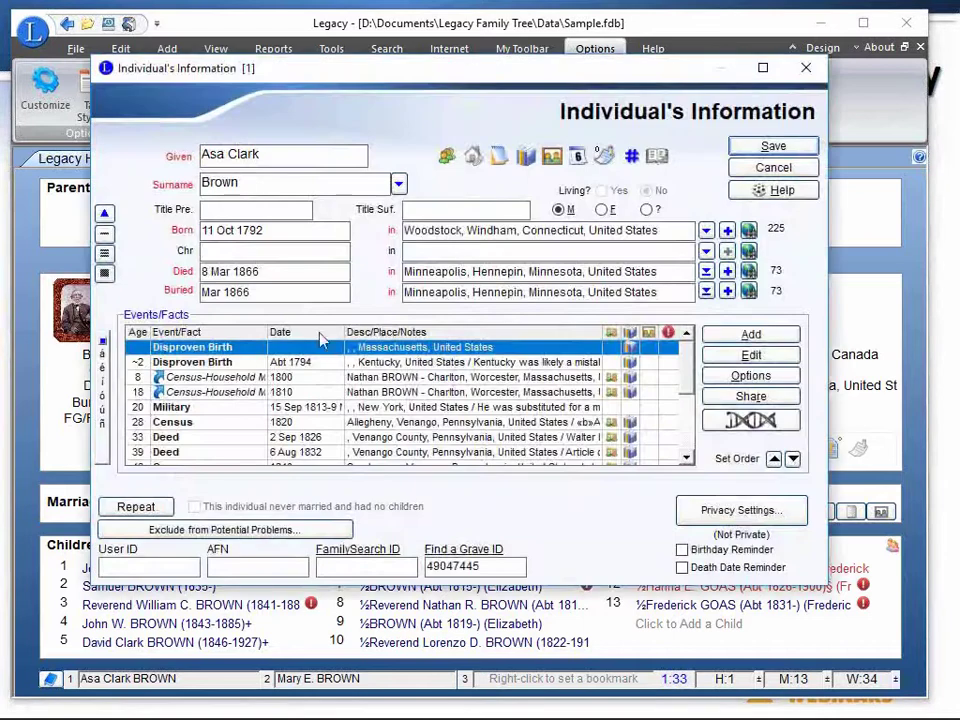
left_click_drag(284, 298, 201, 292)
left_click_drag(512, 292, 420, 292)
left_click(681, 292)
left_click(749, 291)
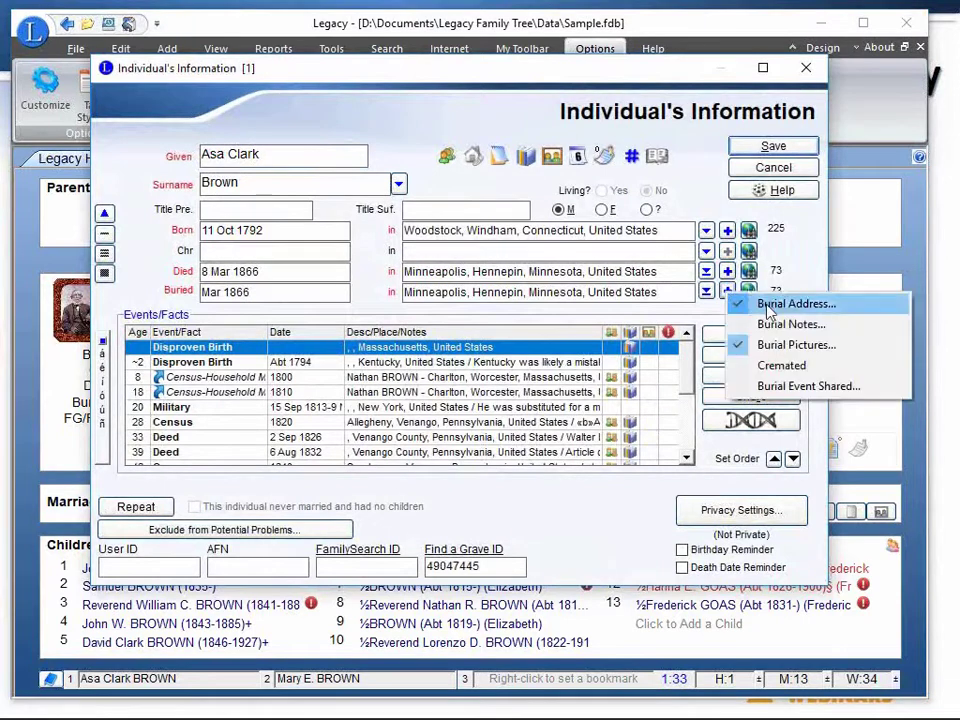
left_click(767, 306)
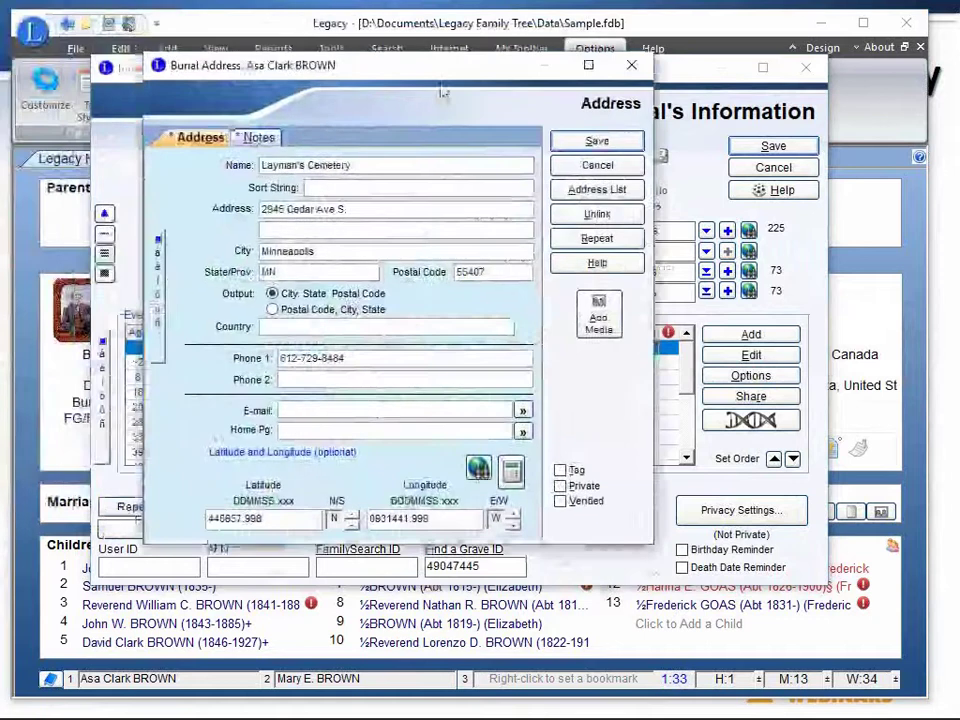
left_click_drag(439, 92, 507, 150)
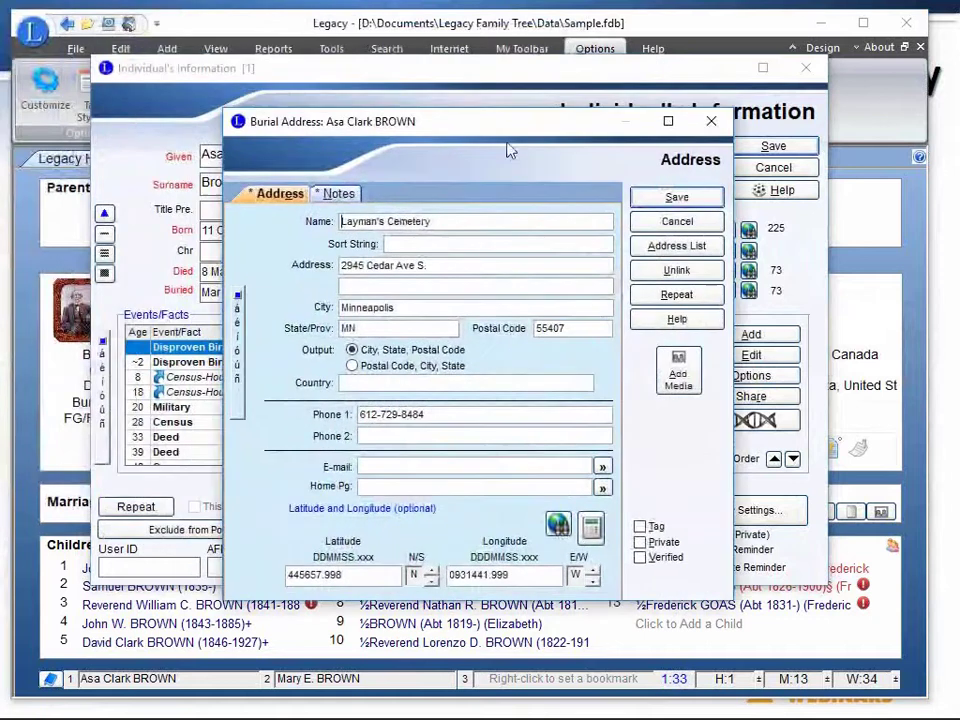
left_click(650, 224)
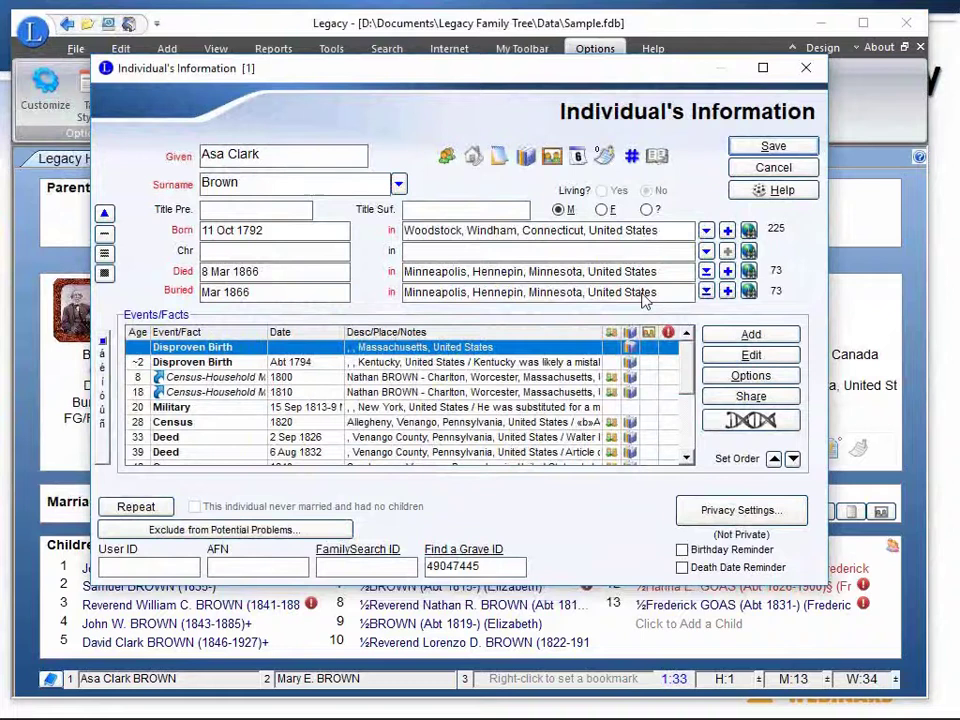
Step: Mark Asa Clark BROWN's burial as Cremated and confirm the Cremated option is ticked
left_click(727, 293)
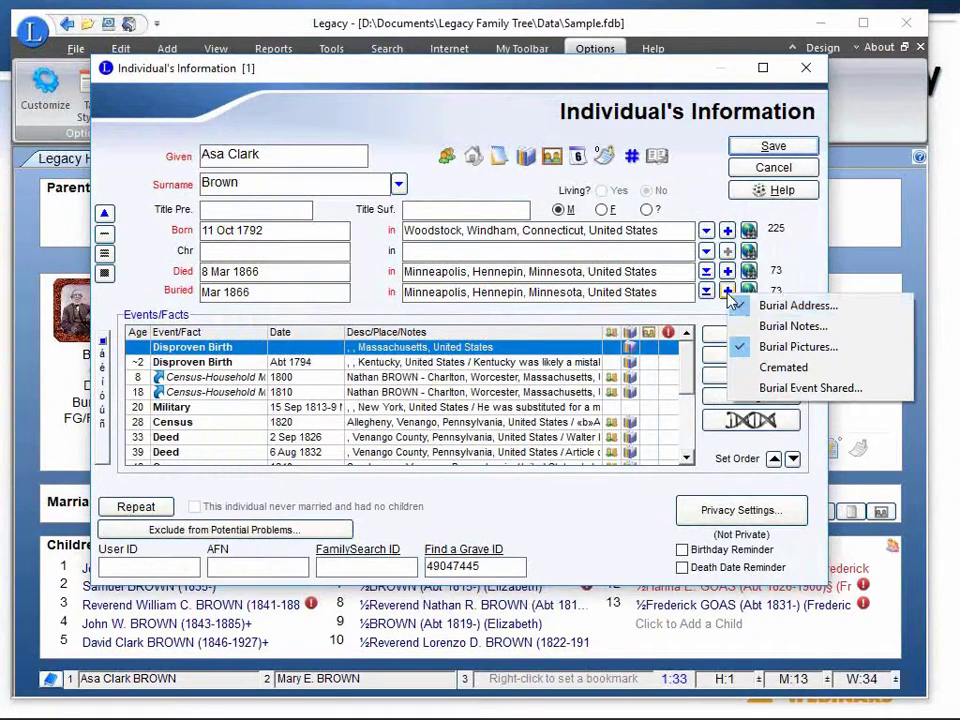
left_click(784, 370)
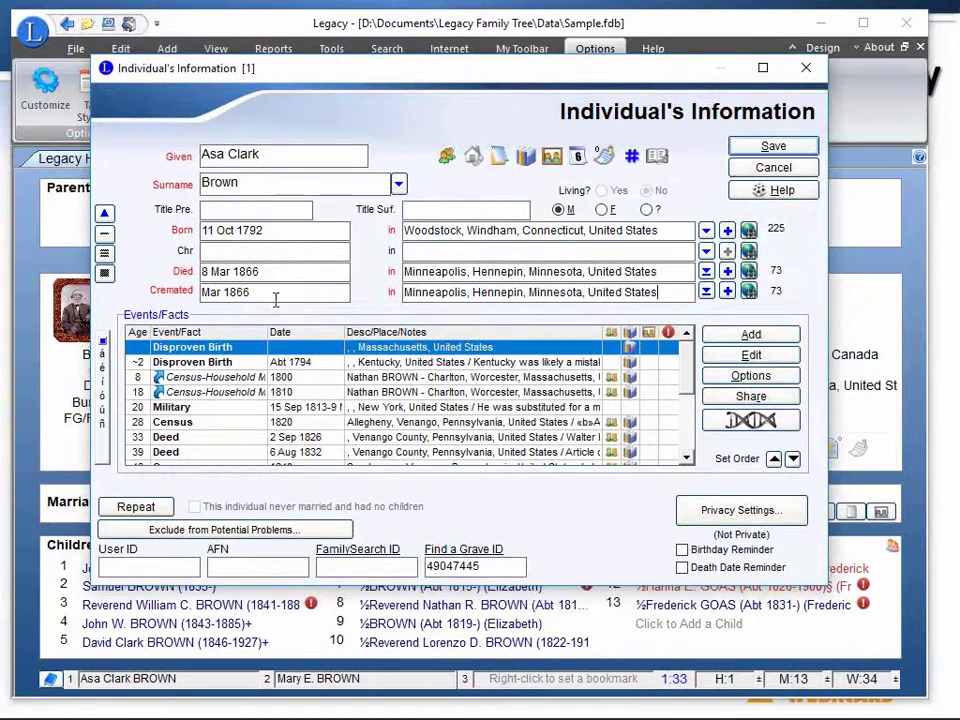
left_click(728, 294)
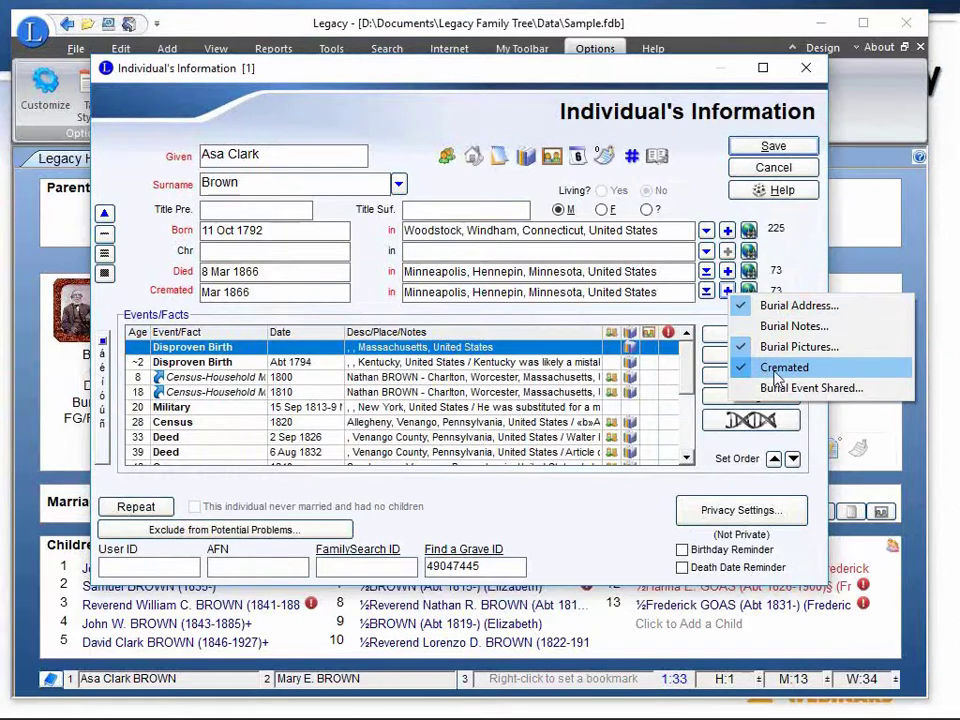
left_click(598, 215)
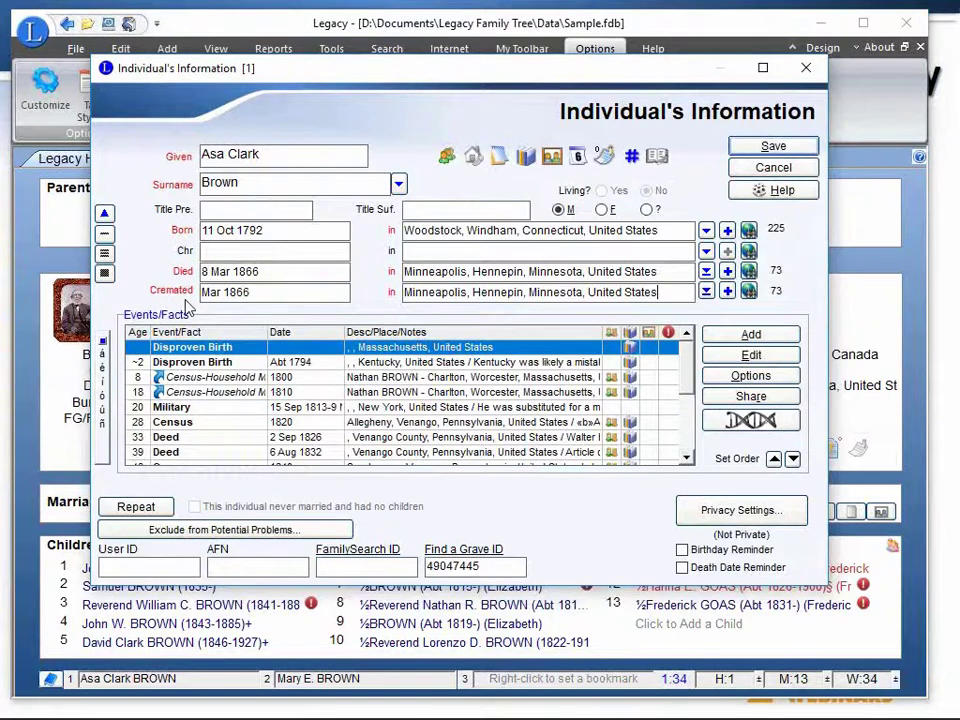
Step: Save Asa Clark BROWN's record so the Family view shows Cremated, Mar 1866, Minneapolis
left_click(765, 149)
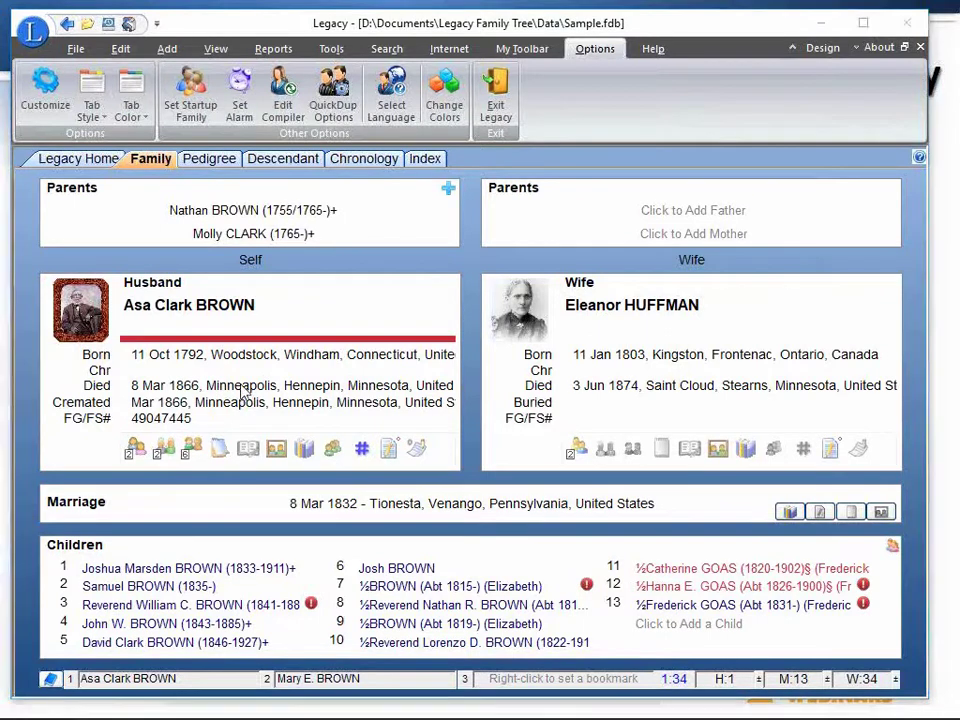
Step: Add a Memorial Service event to Asa's record with the note 'The ashes were scattered at sea'
double_click(240, 392)
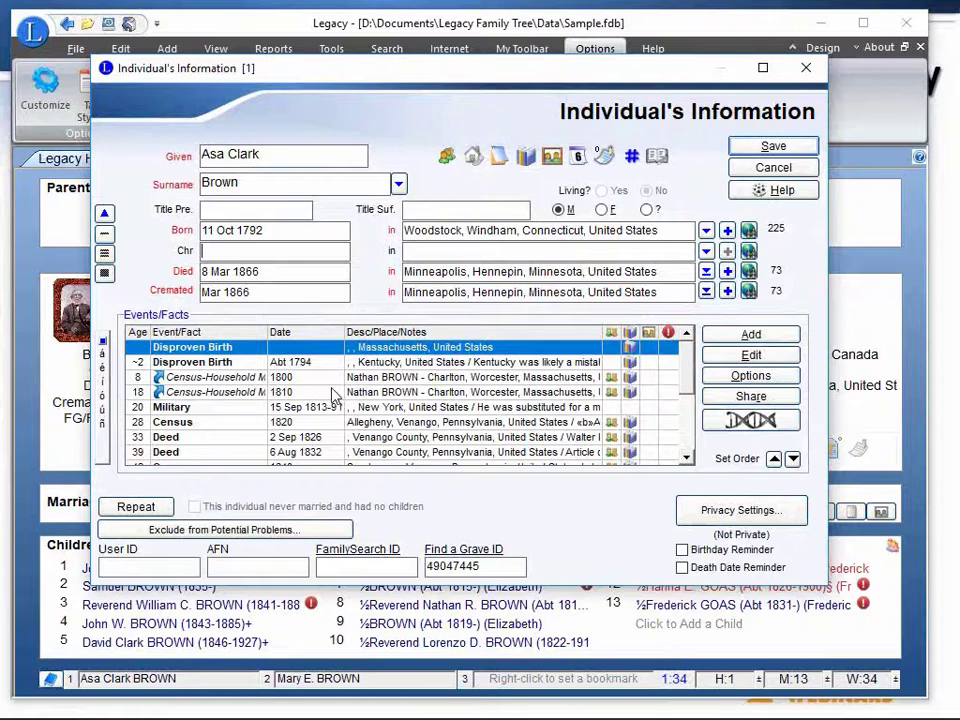
left_click(731, 337)
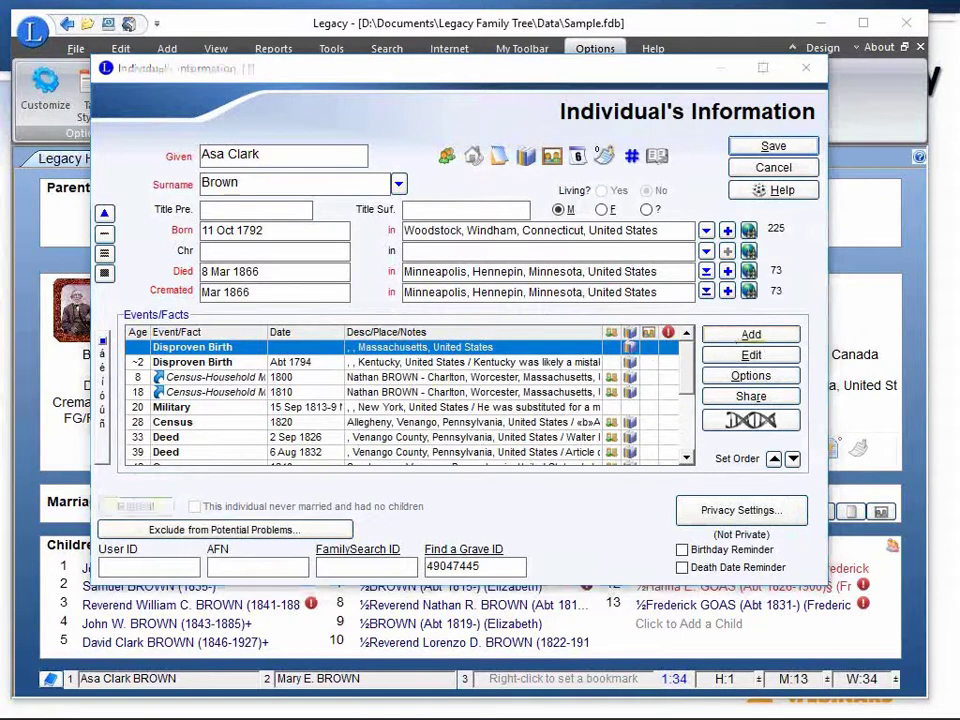
left_click_drag(40, 80, 407, 122)
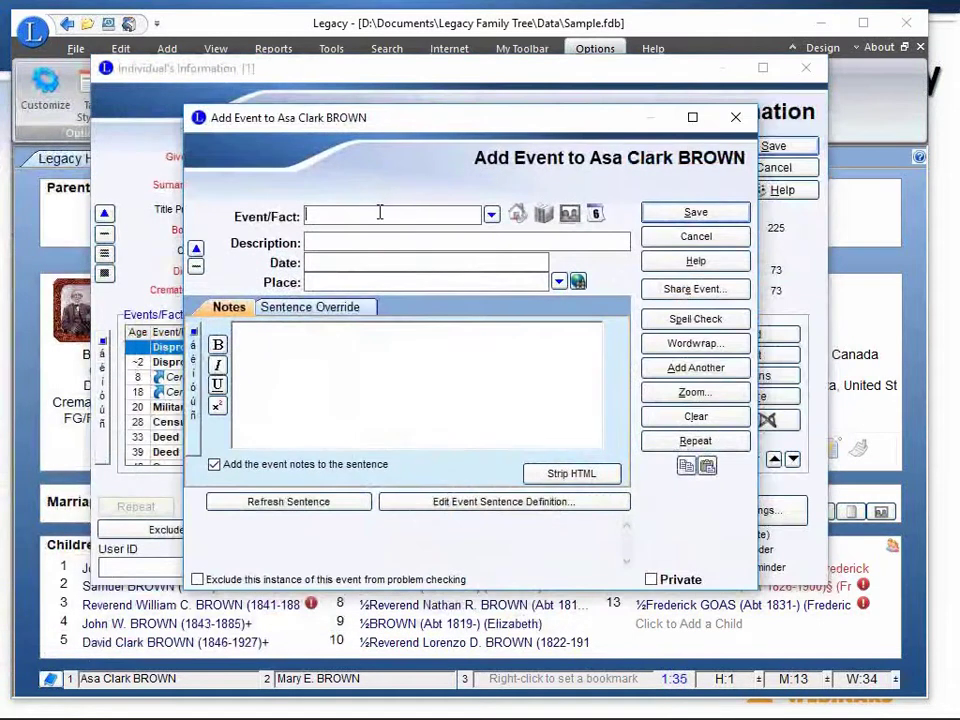
type("Mem")
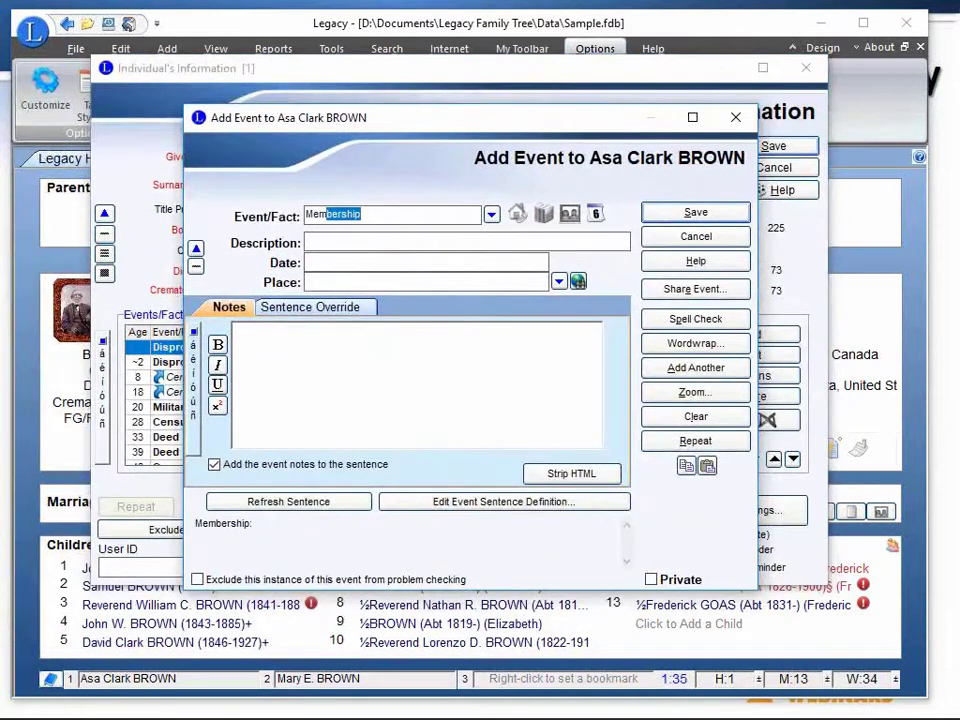
type("orial Service")
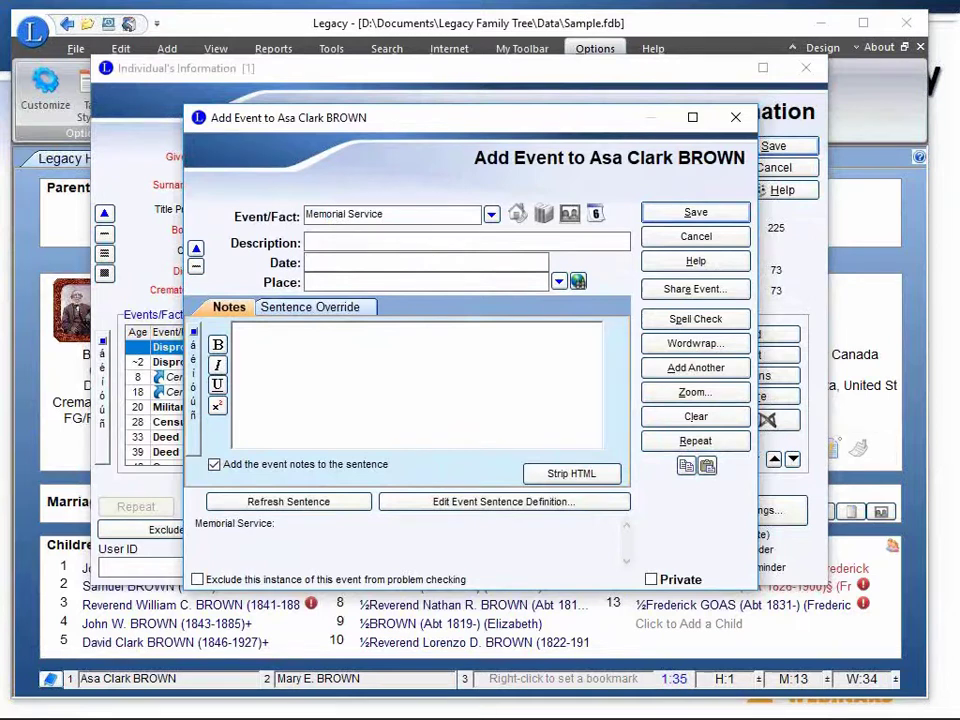
left_click(355, 357)
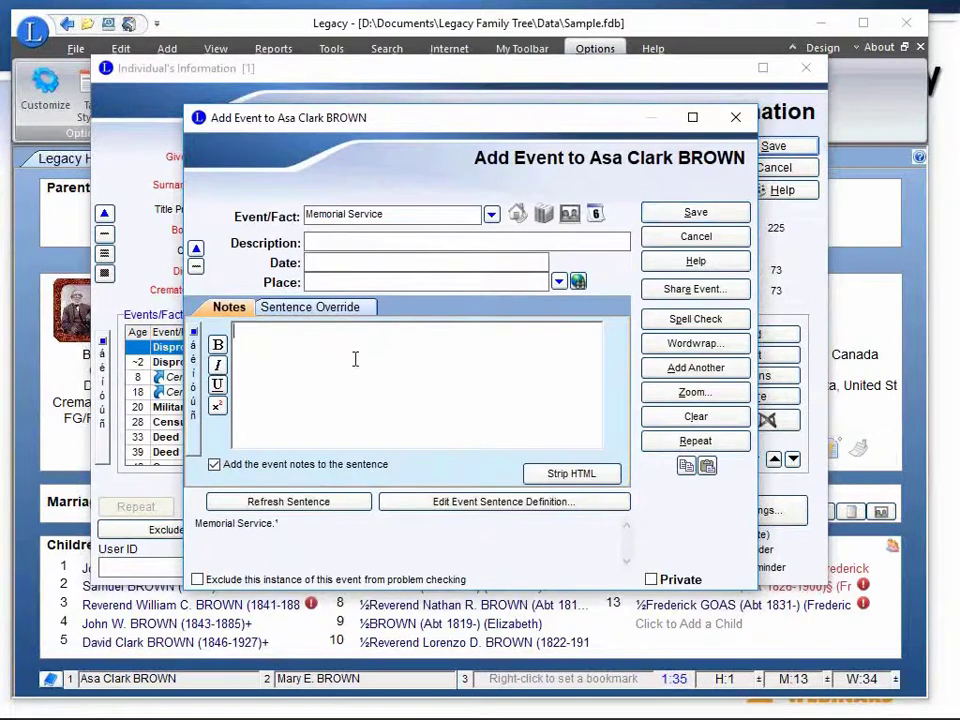
type("The ashes ")
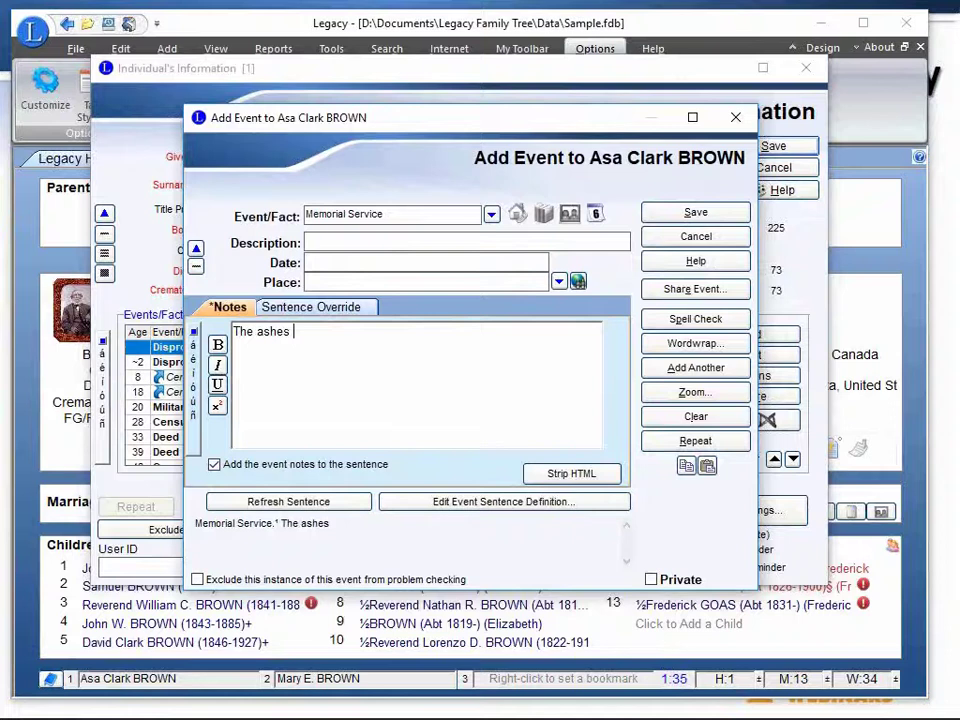
type("were scattered ")
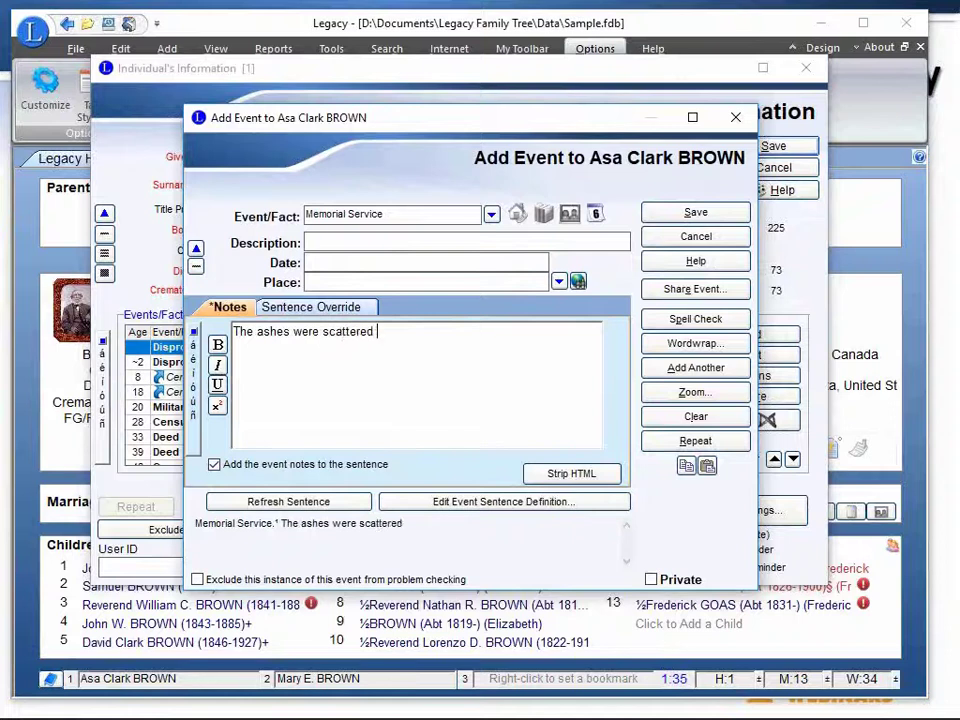
type("at sea....")
Step: Date the Memorial Service 9 Apr 1866 and save it to the events list
left_click(365, 263)
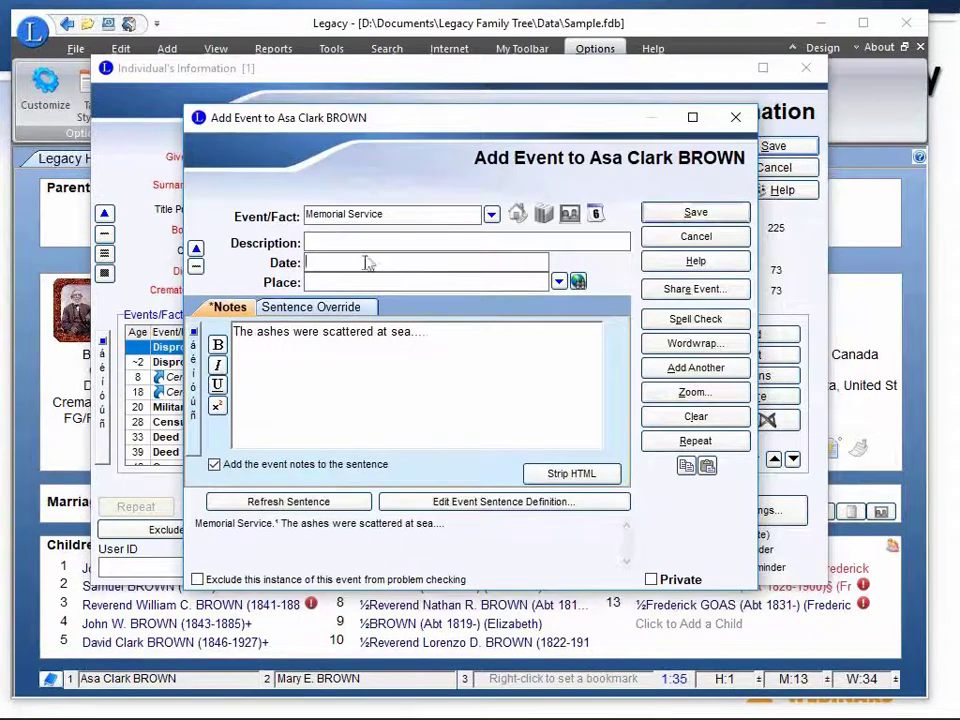
left_click_drag(341, 127, 445, 153)
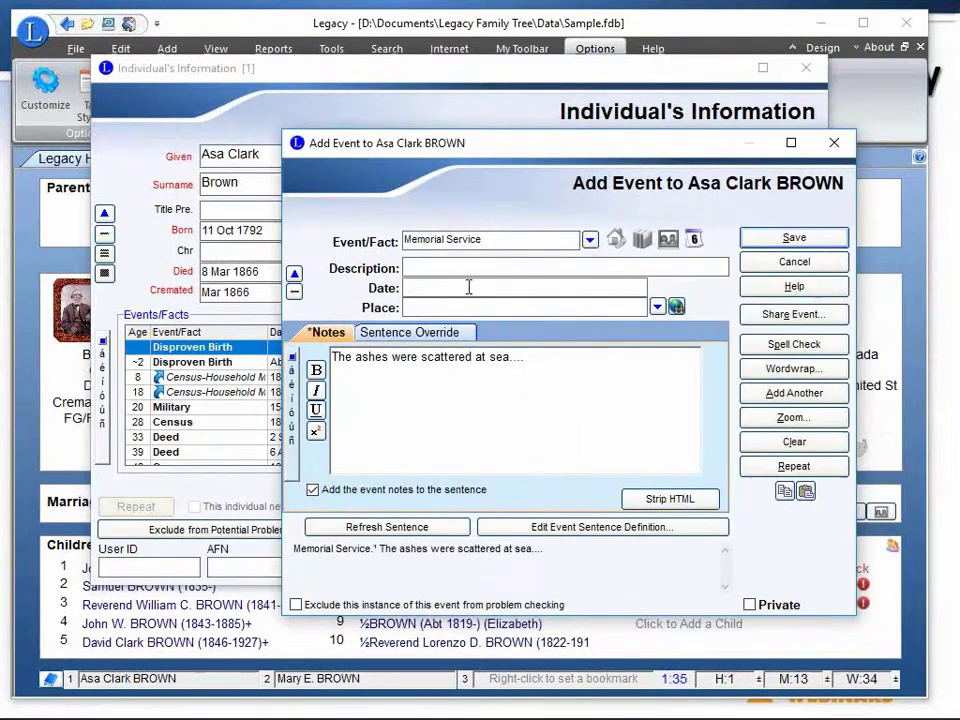
type("9 apr 1866")
key("Tab")
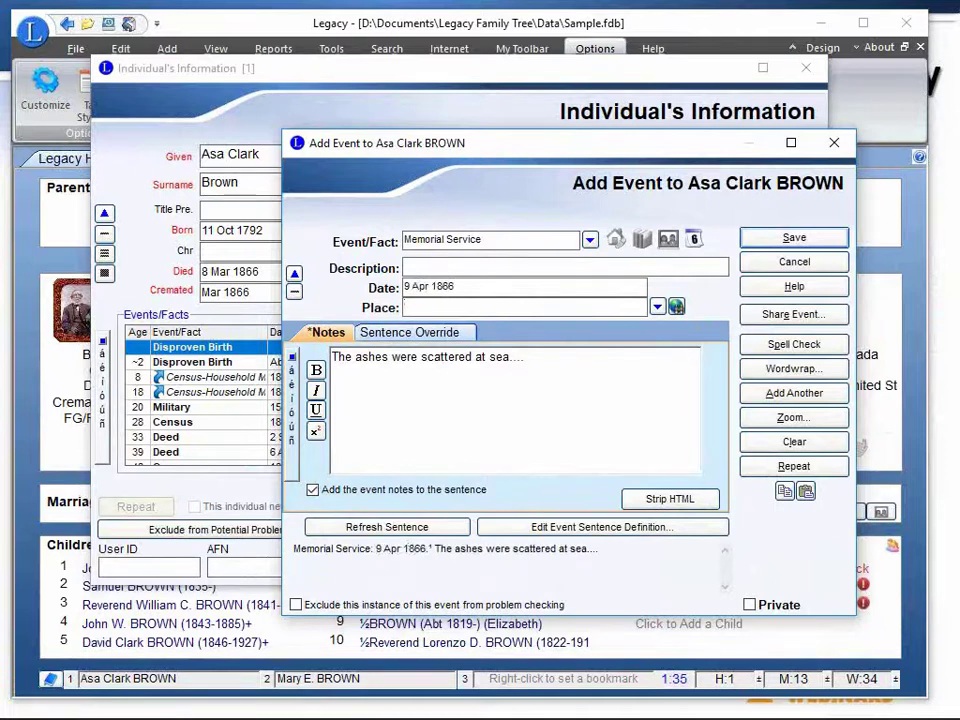
left_click(790, 238)
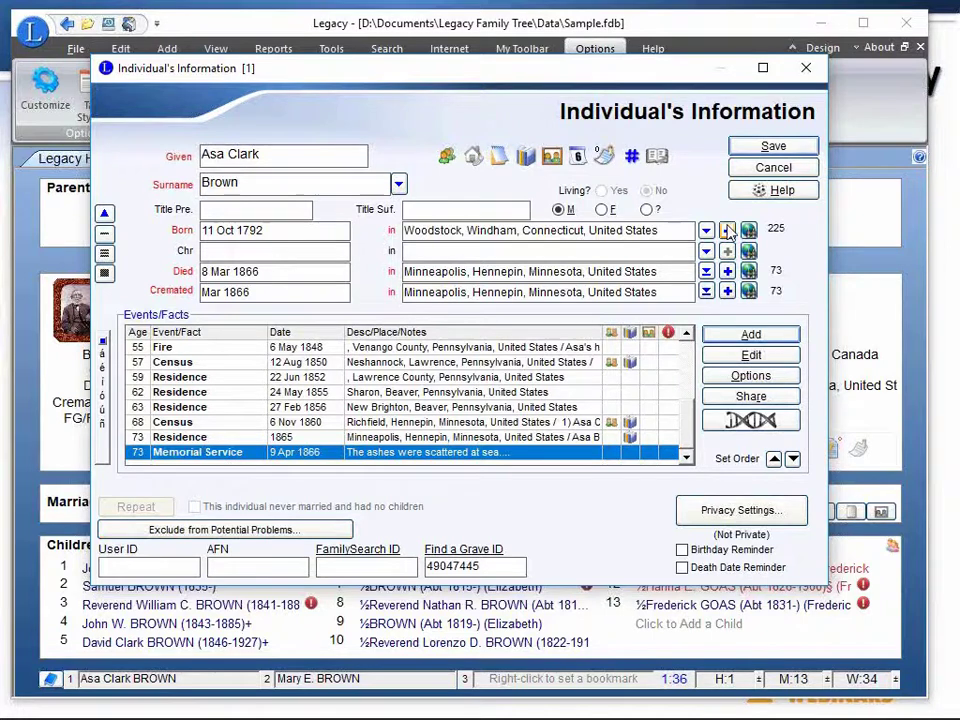
Step: Save the record, then open the Event Definition master list and search for Memorial
left_click(764, 148)
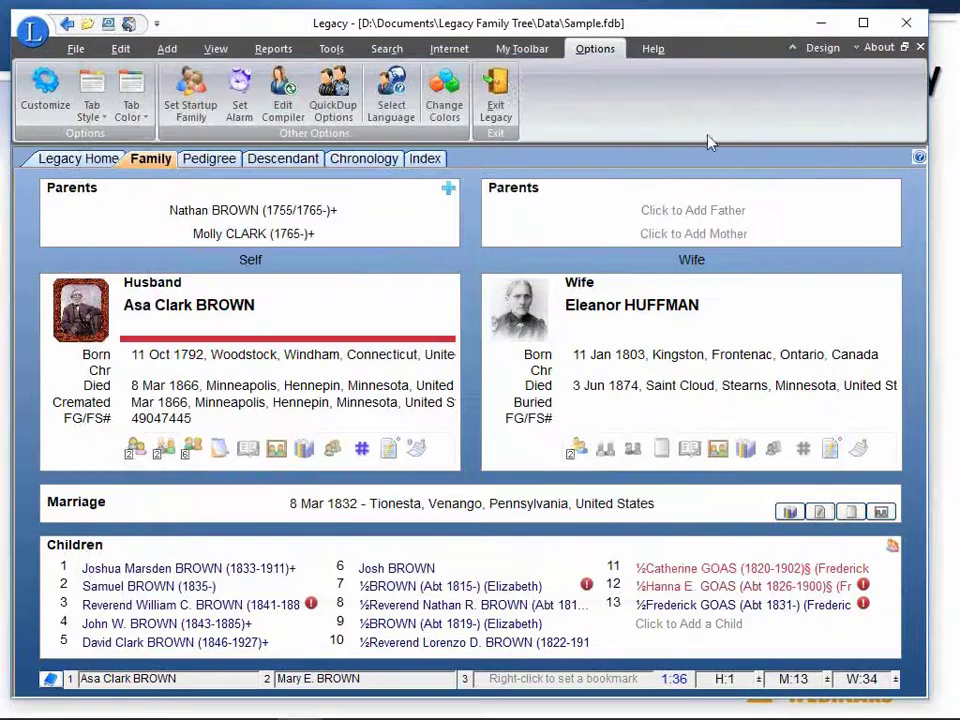
left_click(213, 51)
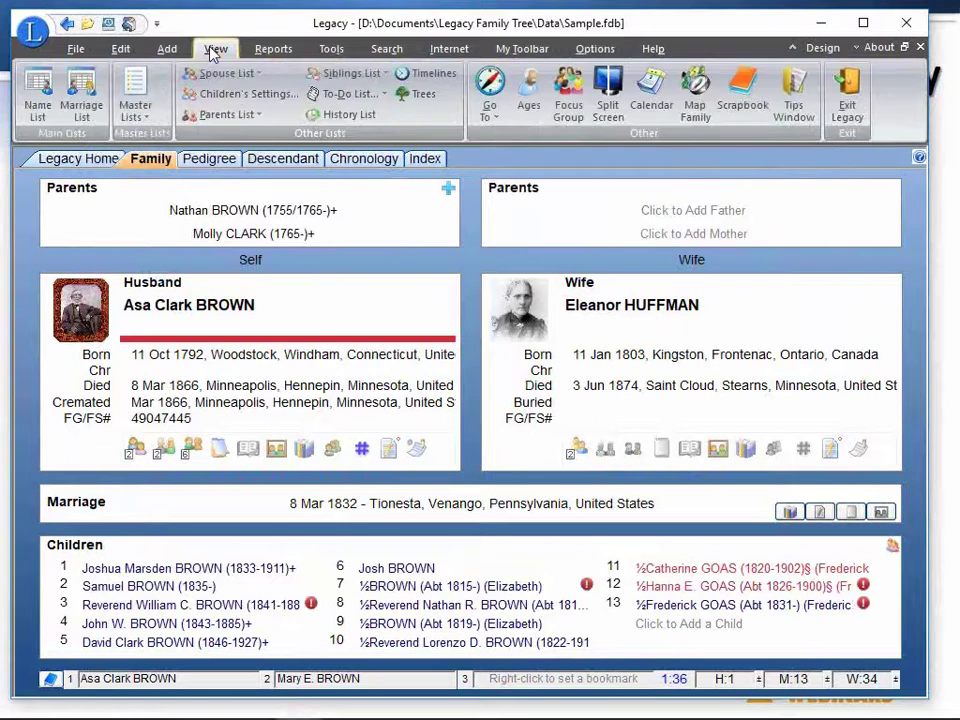
left_click(135, 110)
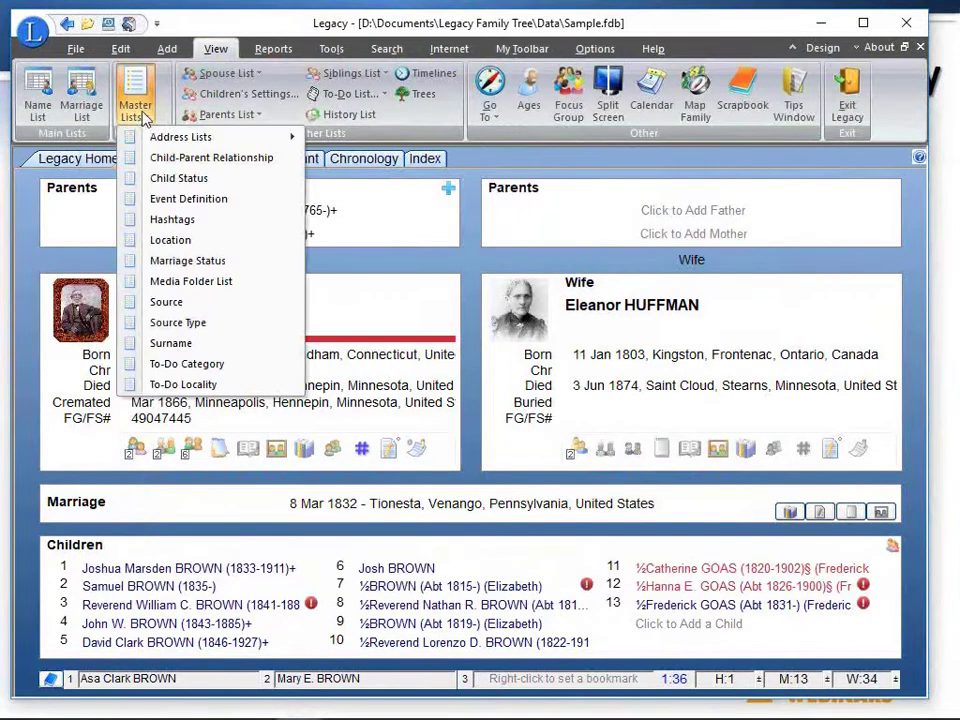
left_click(189, 199)
left_click(279, 195)
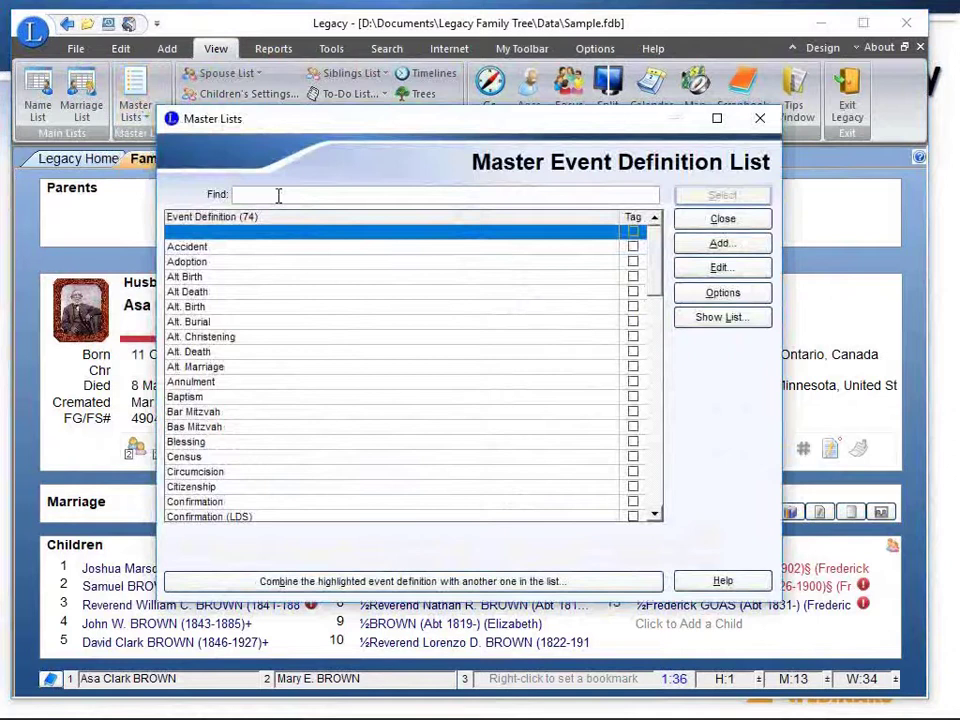
type("Mem")
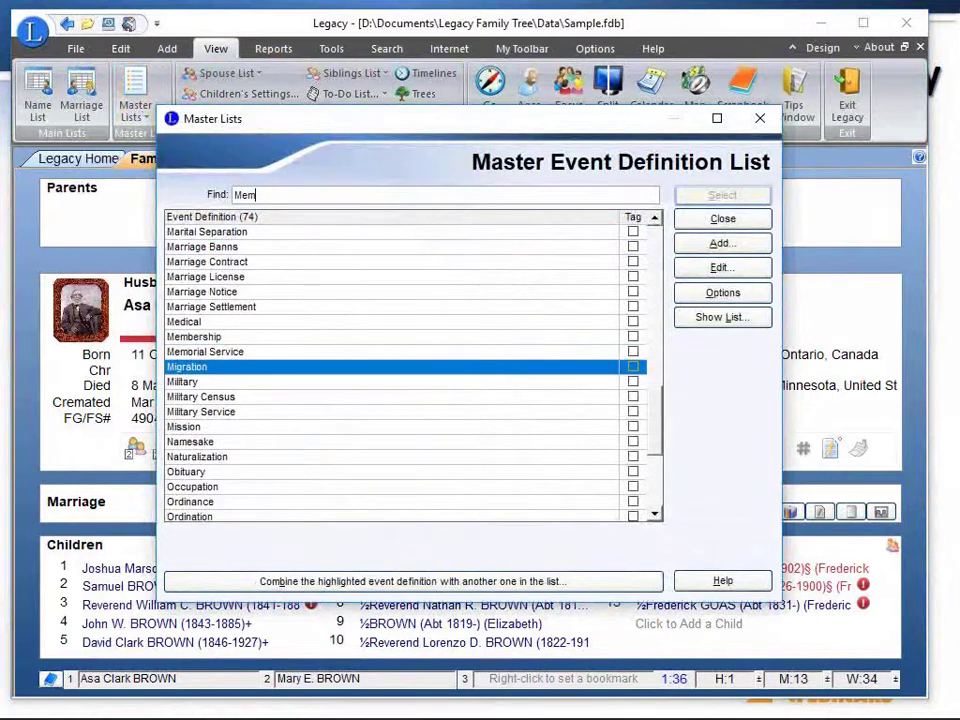
type("rorial Service")
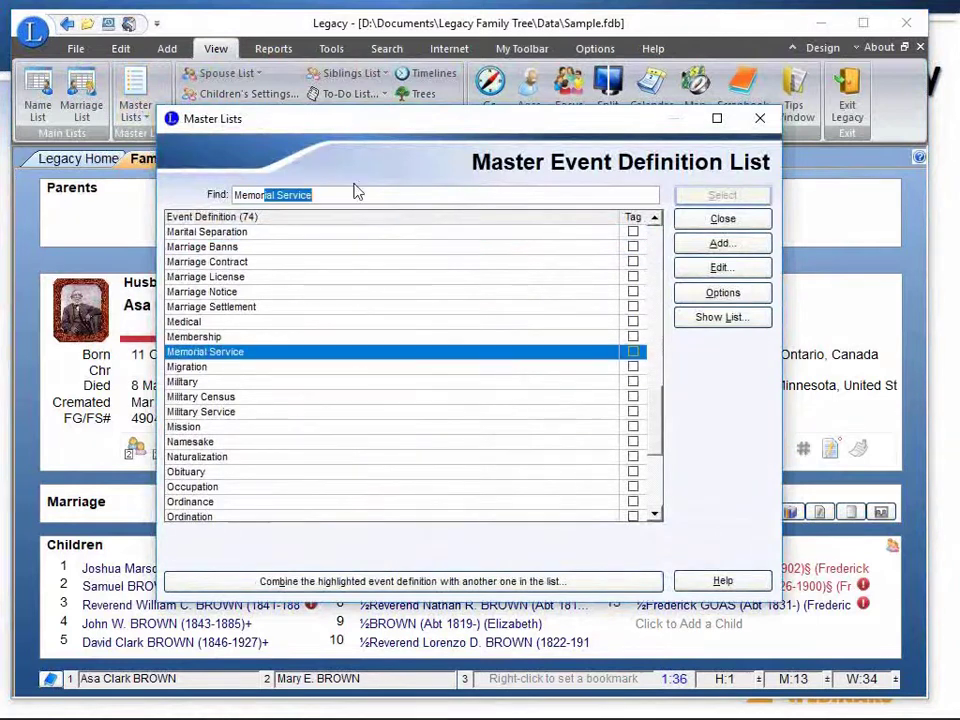
Step: Exclude Memorial Service from the Potential Problems report, apply it to all records, and close the list
left_click(718, 268)
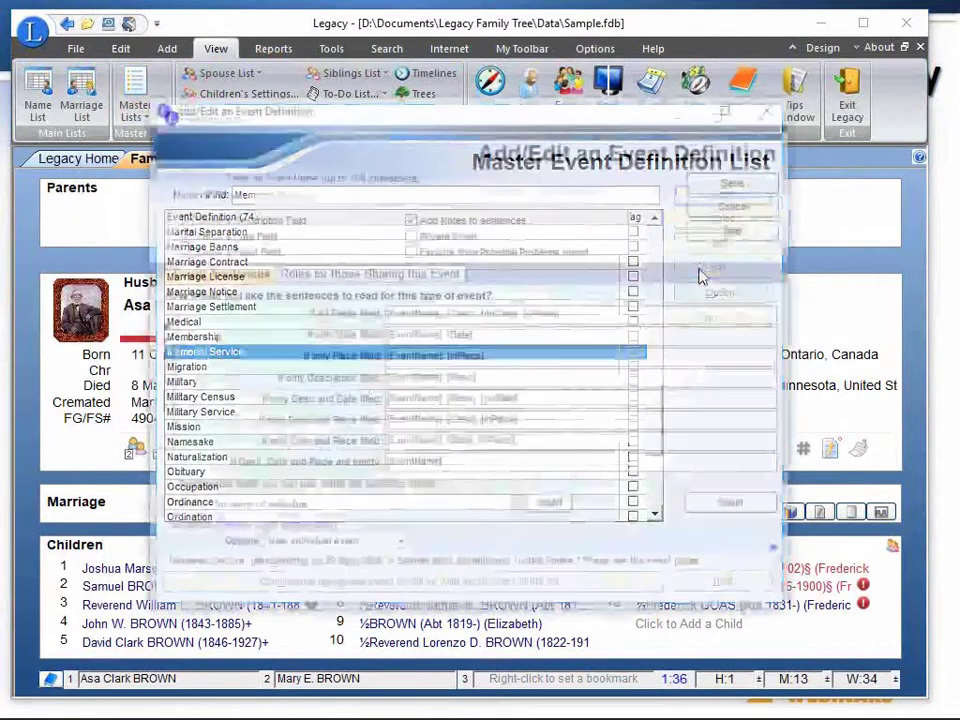
left_click(414, 255)
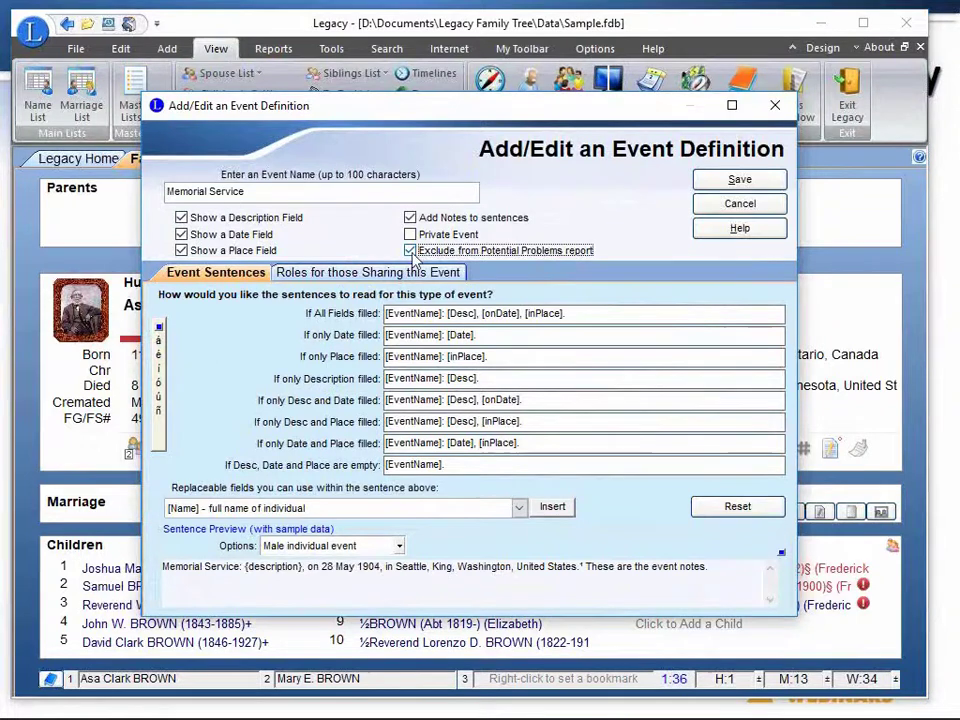
left_click(740, 180)
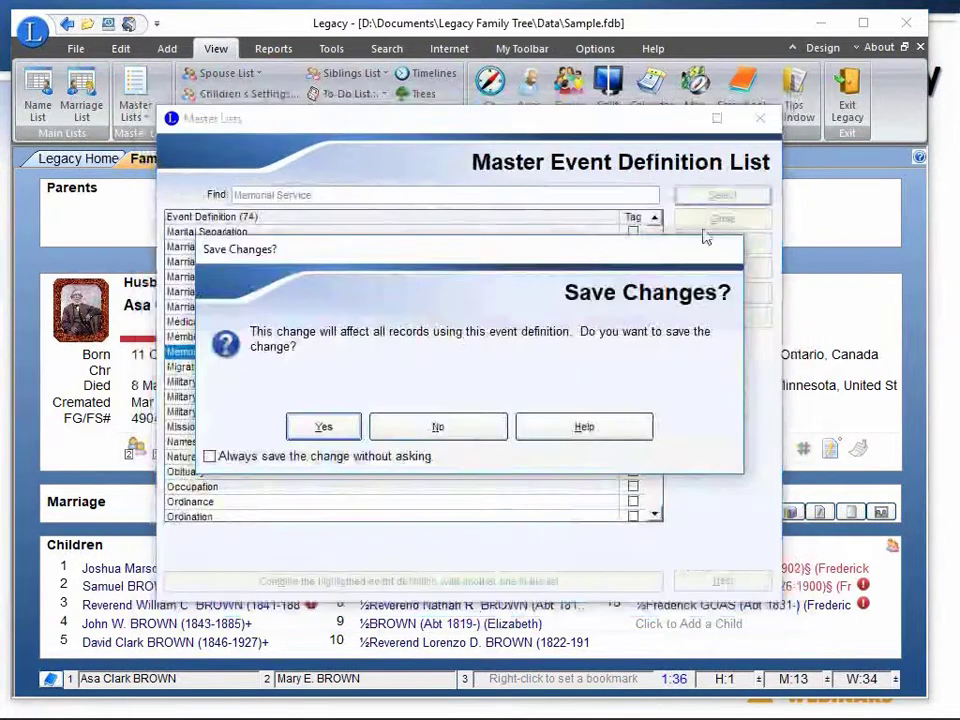
left_click(336, 430)
left_click(698, 220)
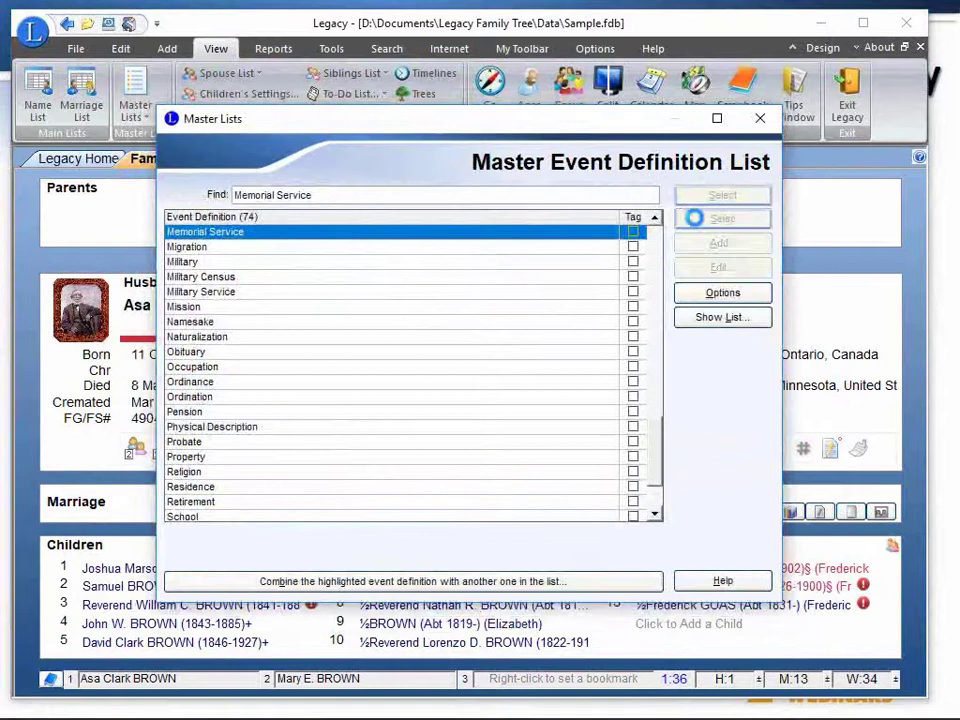